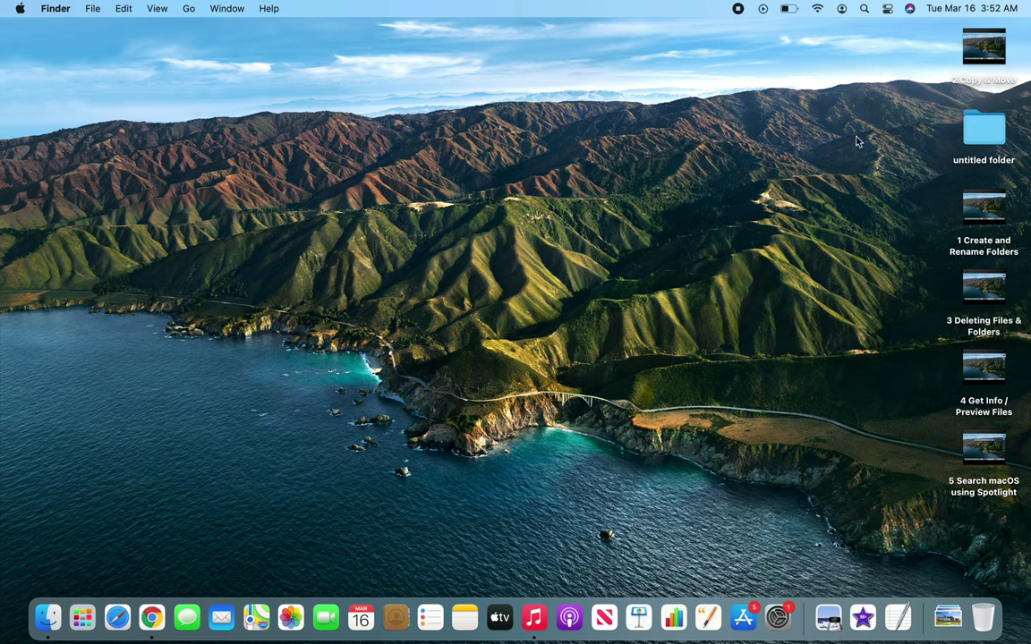
Open Finder's File menu from the menu bar while only the desktop is showing
left_click(90, 8)
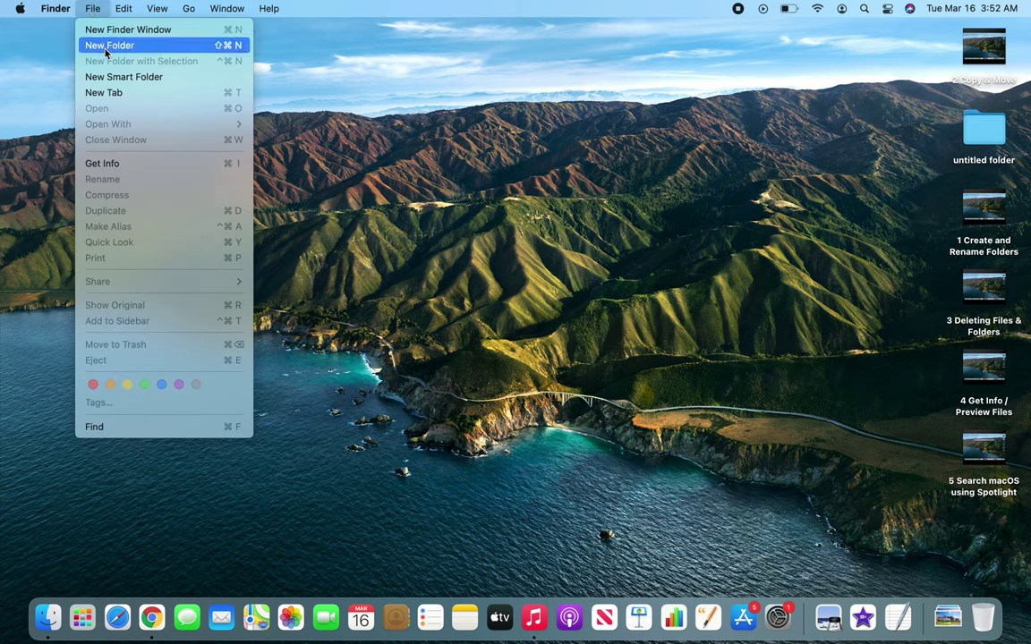
Open a new Finder window on Downloads and preview Bridge Ohio.jpeg
left_click(127, 31)
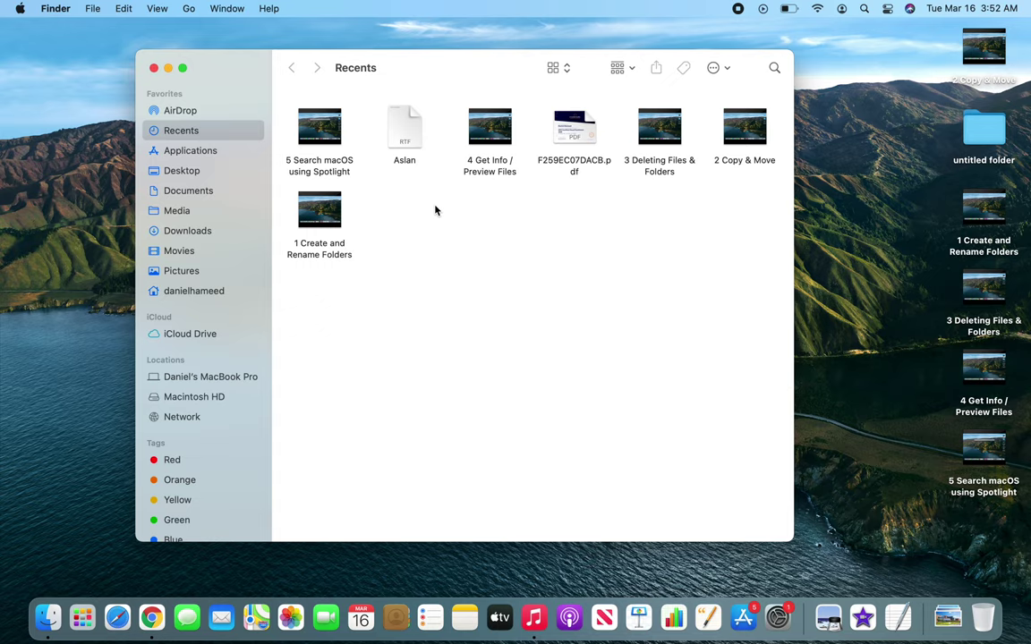
left_click(172, 209)
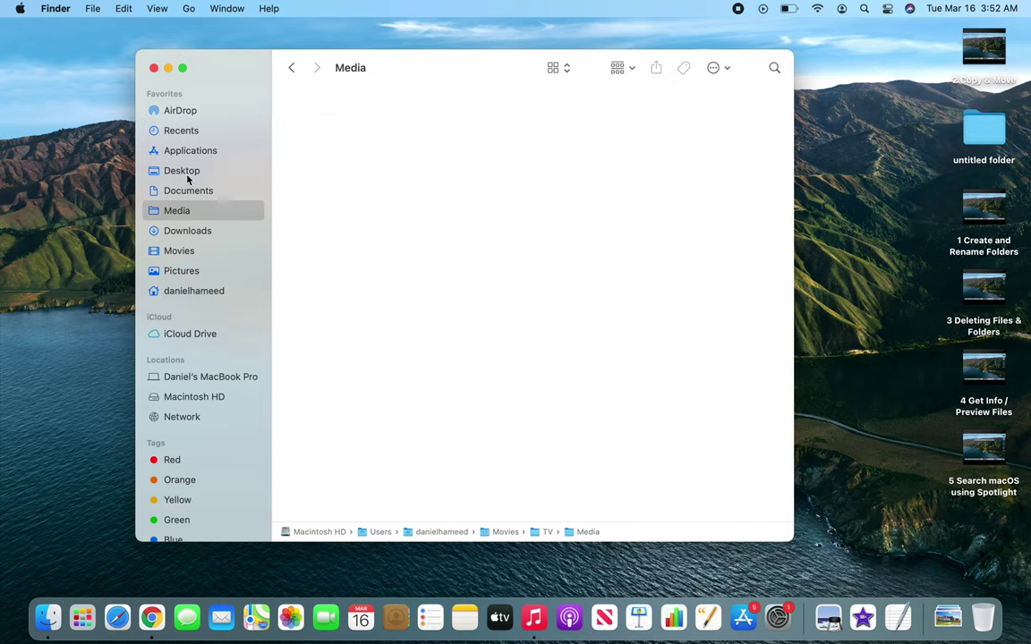
left_click(191, 232)
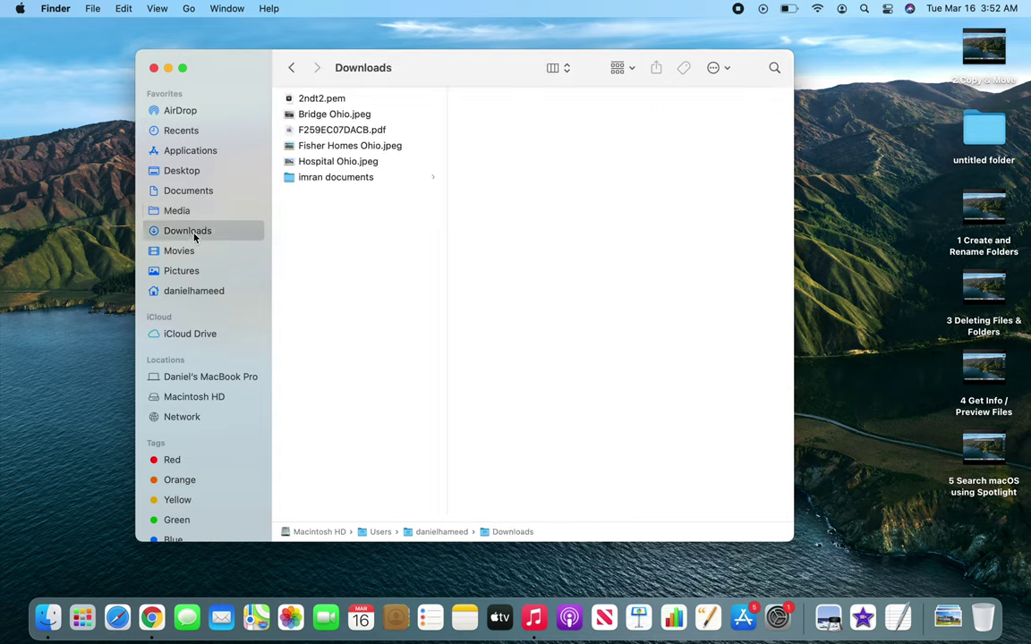
left_click(358, 119)
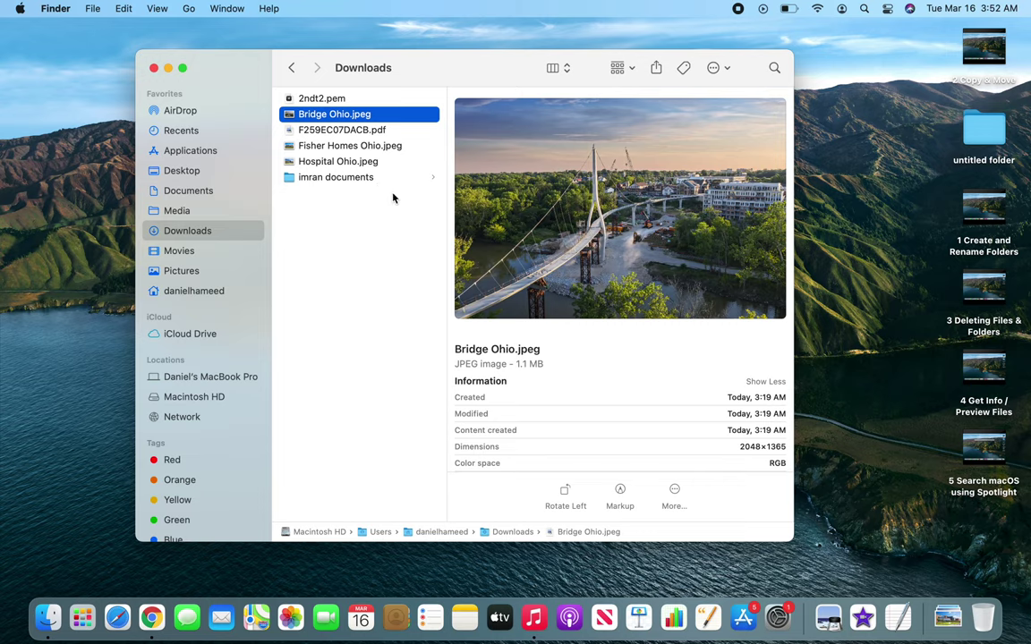
Select Bridge, Fisher Homes and Hospital Ohio JPEGs and compress them into Archive.zip
left_click(368, 161, "super")
left_click(371, 150, "super")
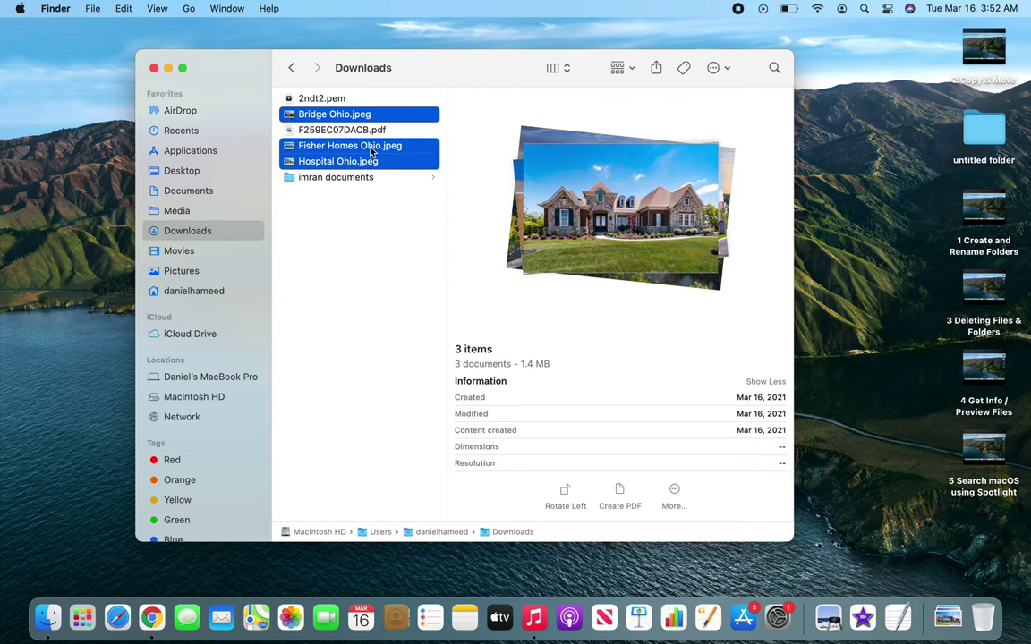
right_click(371, 152)
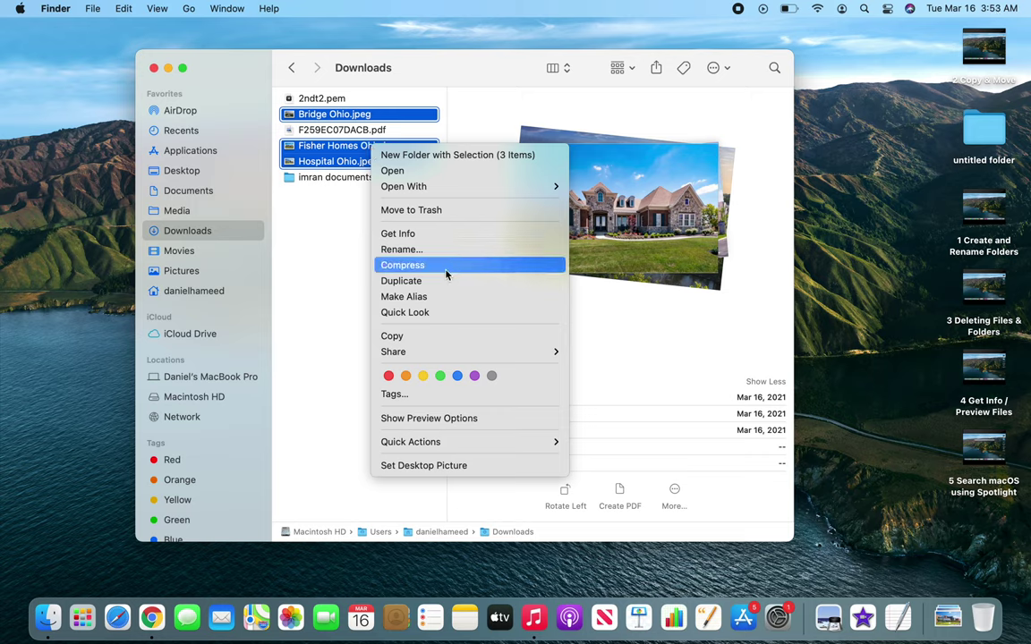
left_click(115, 15)
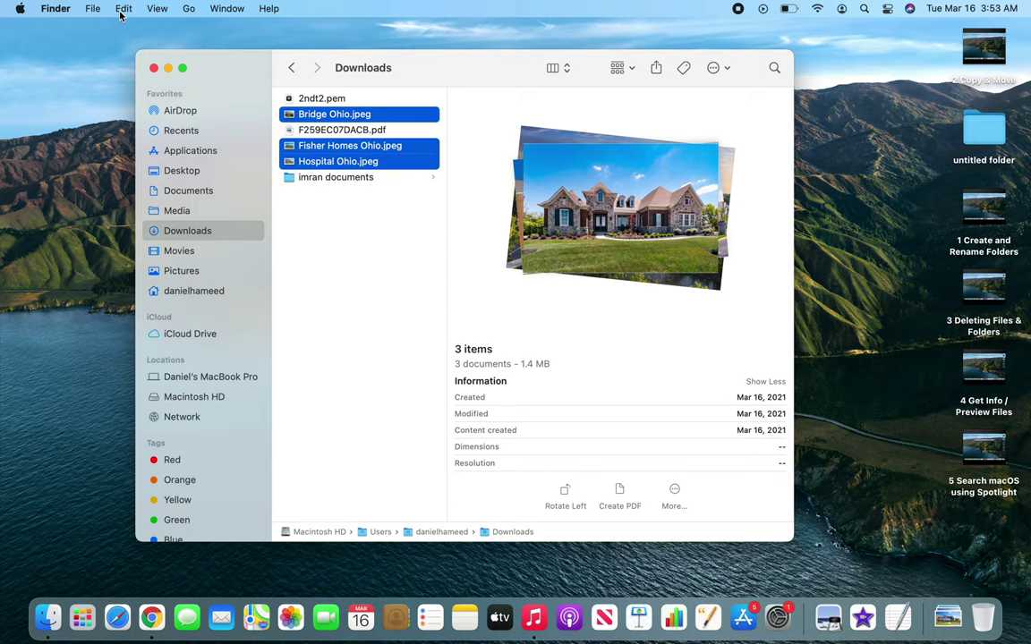
left_click(122, 11)
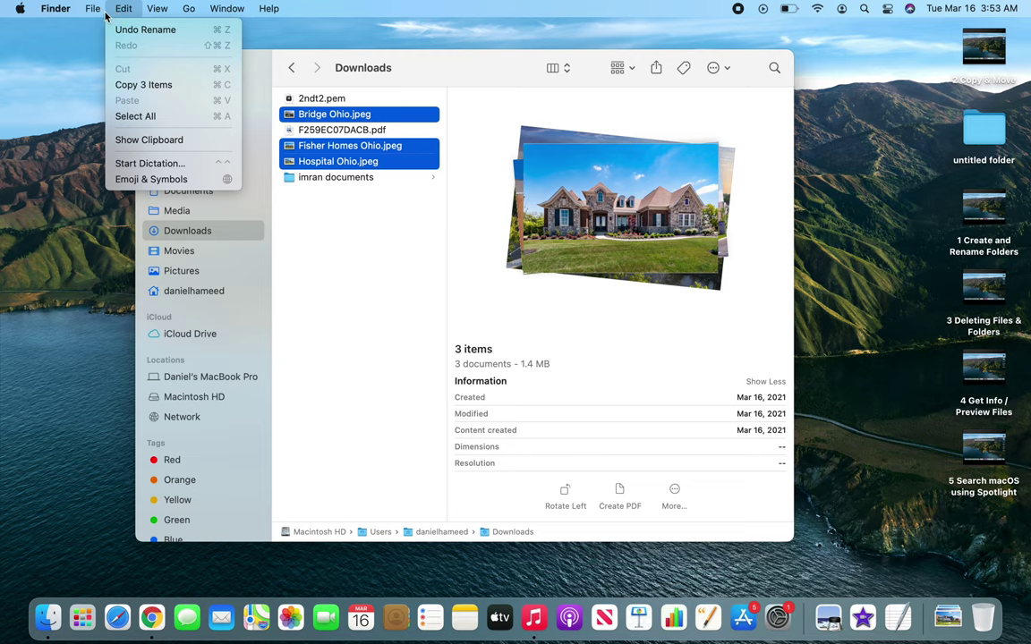
mouse_move(94, 12)
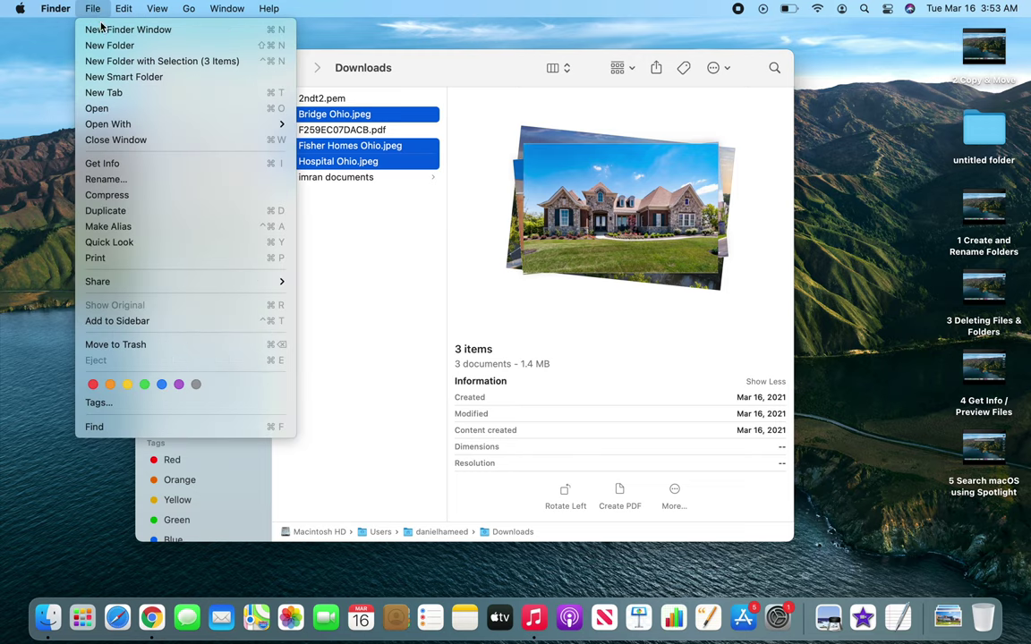
left_click(127, 196)
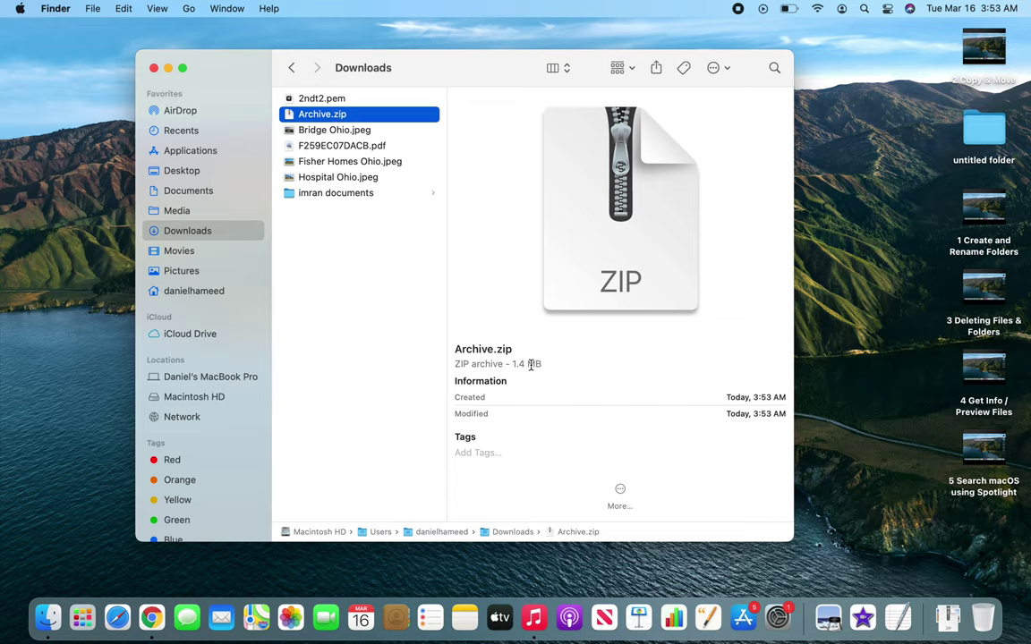
left_click(359, 132)
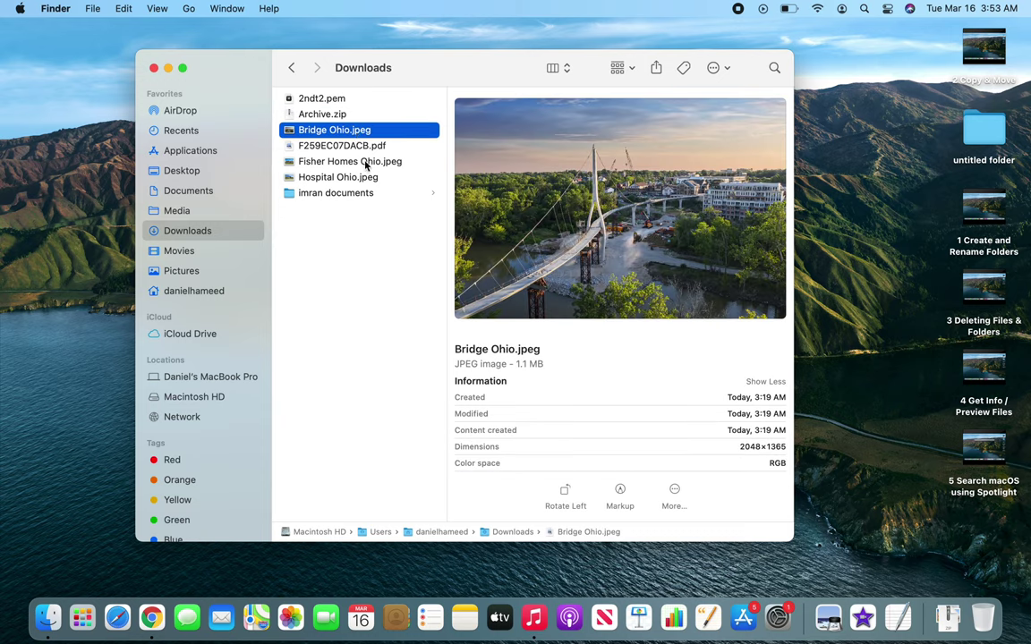
left_click(362, 164, "super")
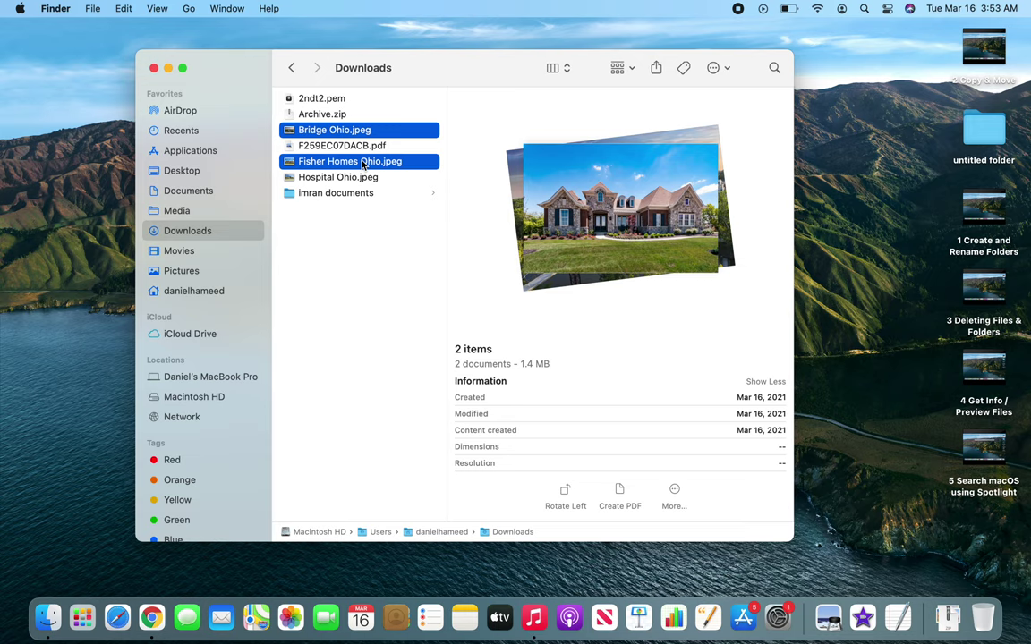
left_click(327, 175, "super")
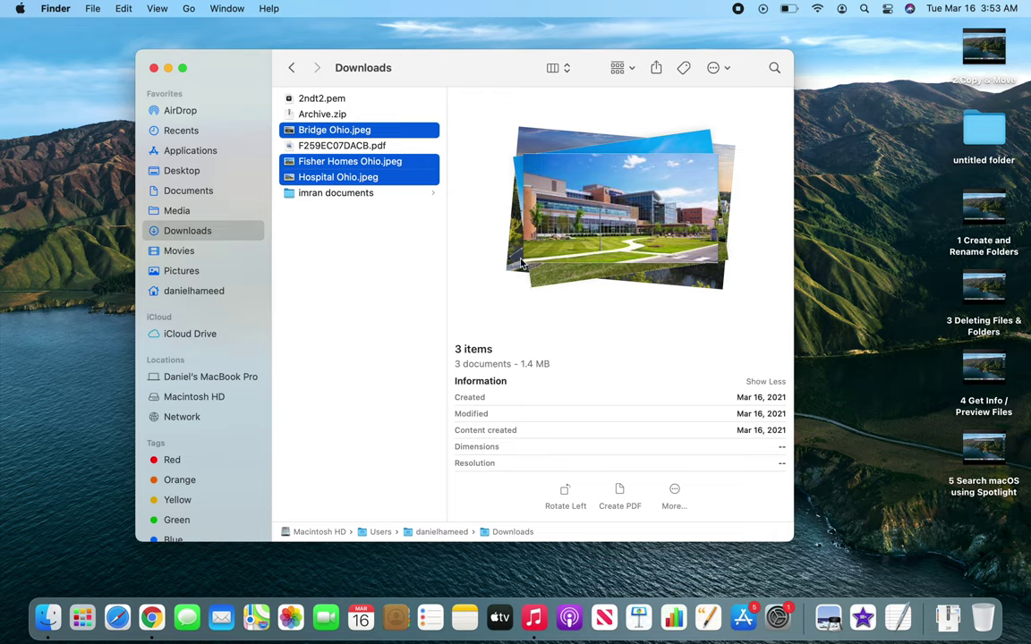
left_click(333, 117)
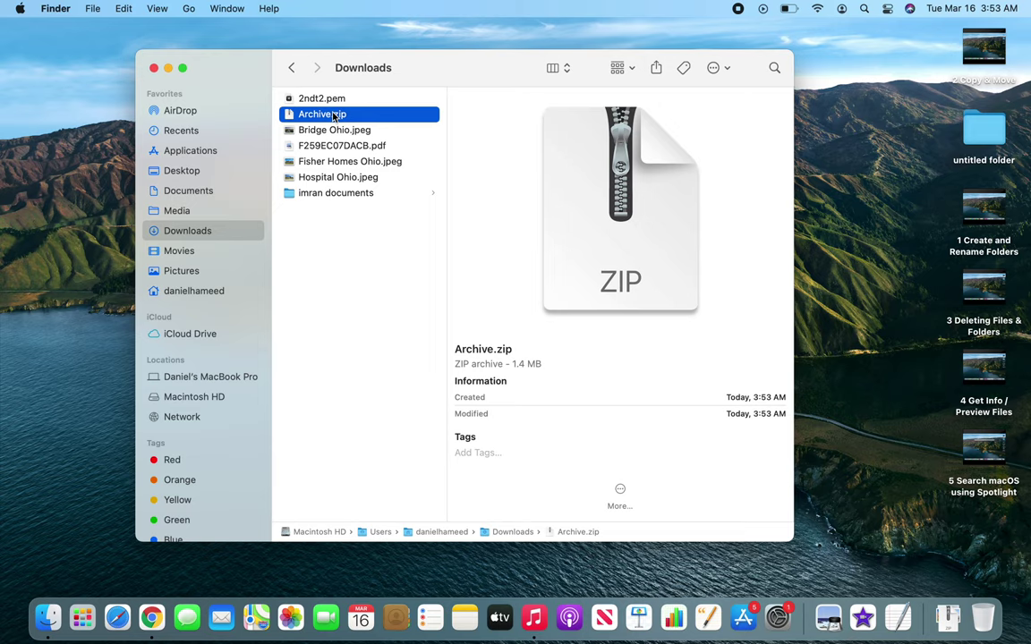
double_click(333, 116)
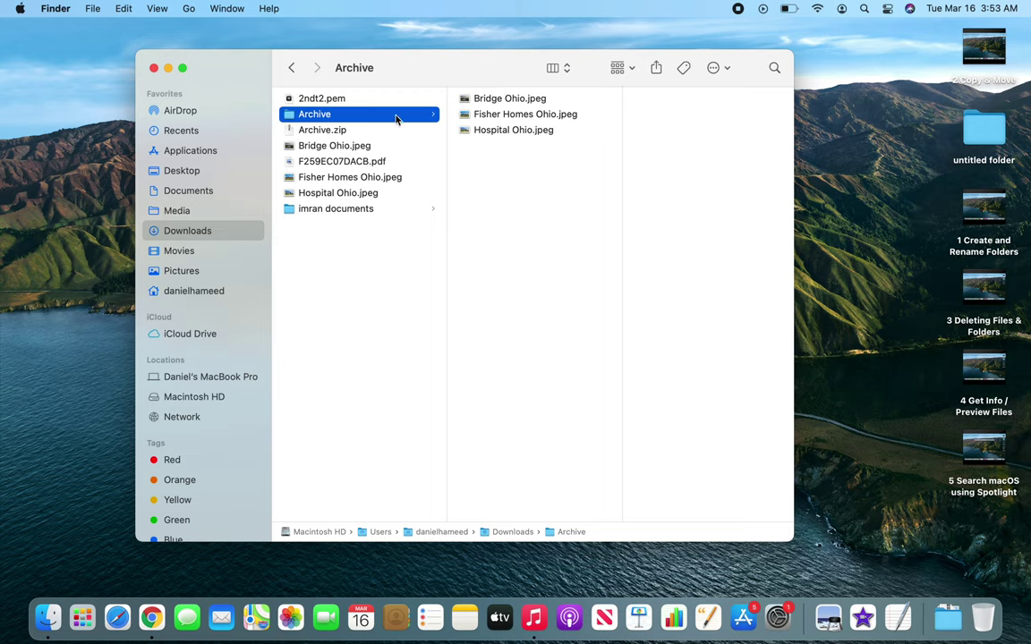
Select Archive.zip in Downloads and bring up its context menu
left_click(334, 132)
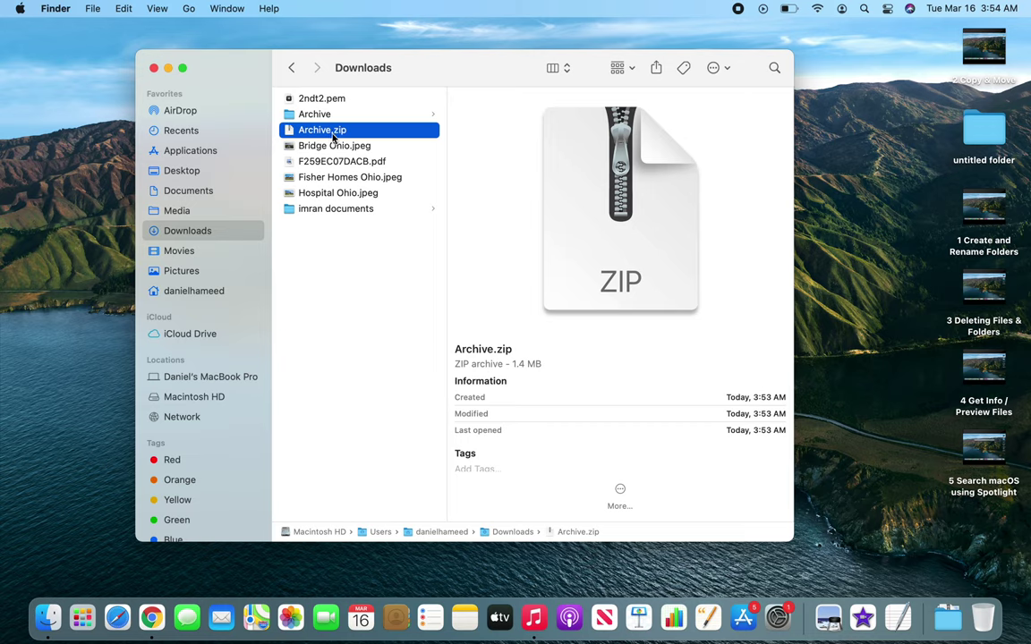
right_click(333, 135)
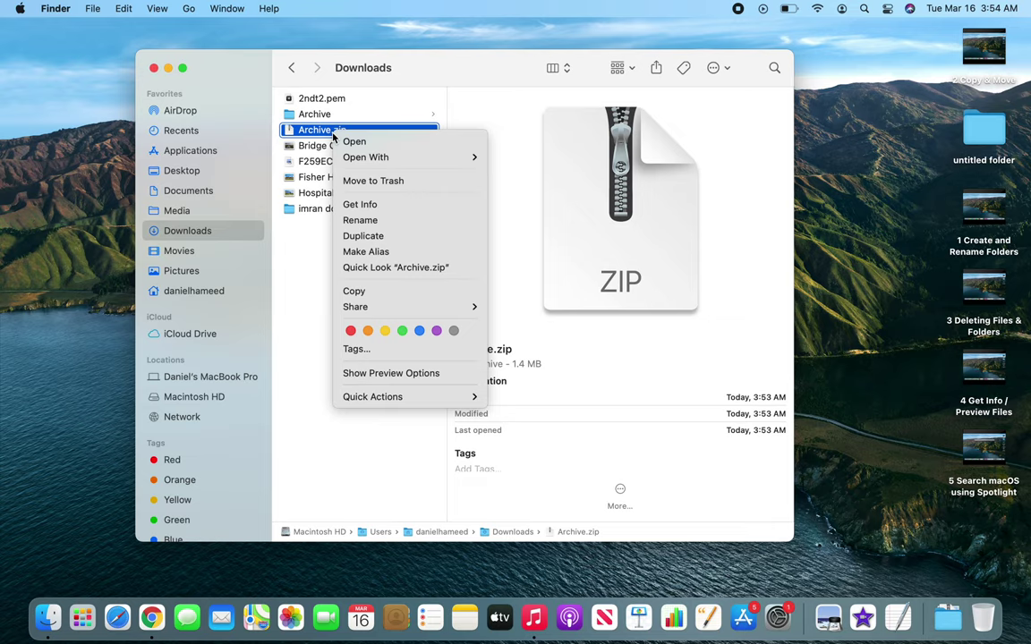
Extract Archive.zip with Open With > Archive Utility, producing an Archive 2 folder
left_click(280, 254)
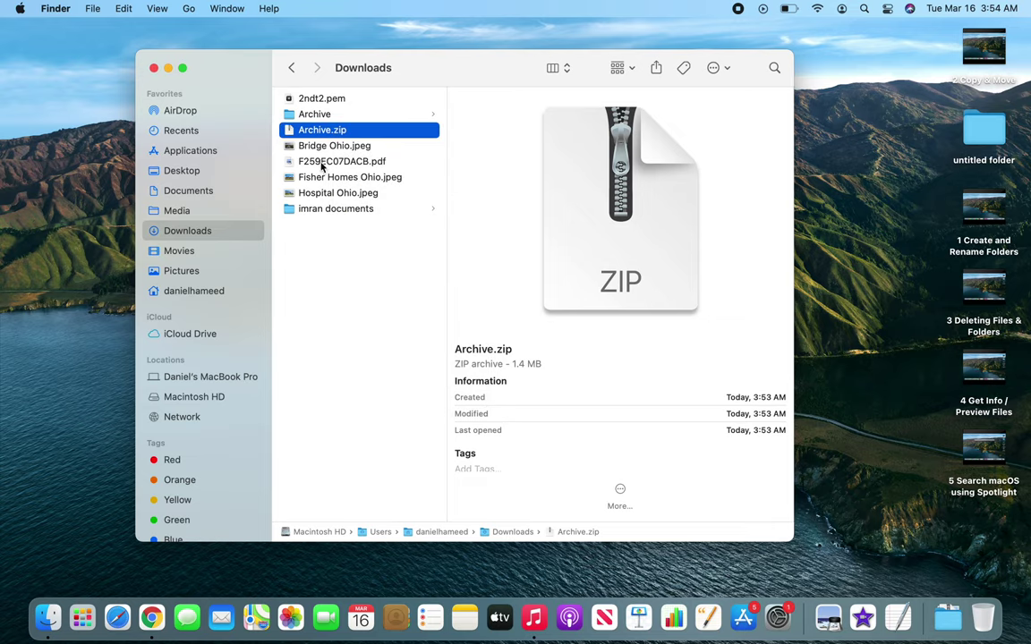
right_click(319, 136)
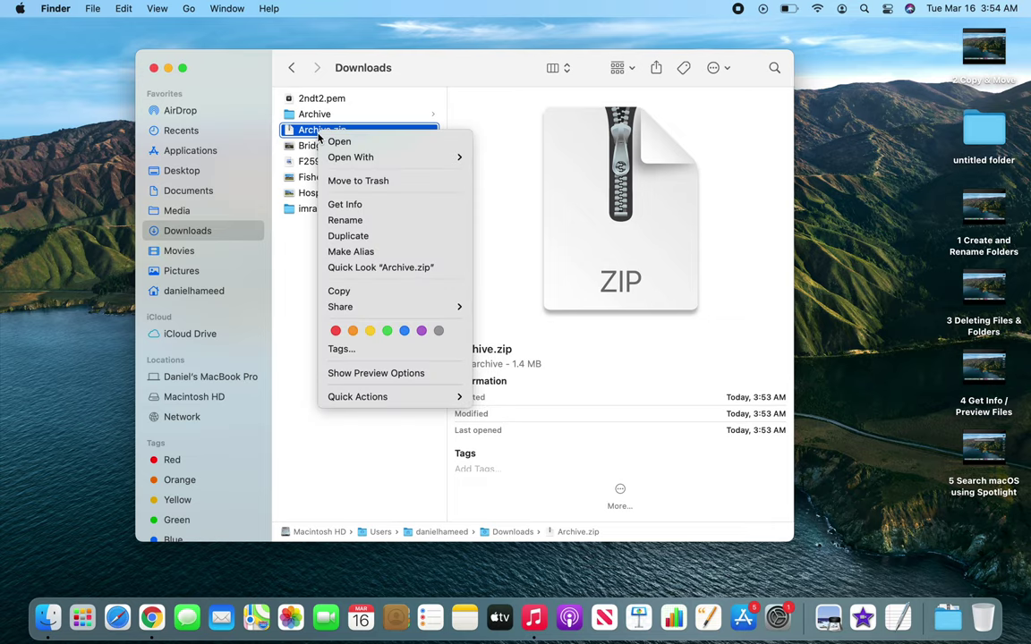
mouse_move(367, 159)
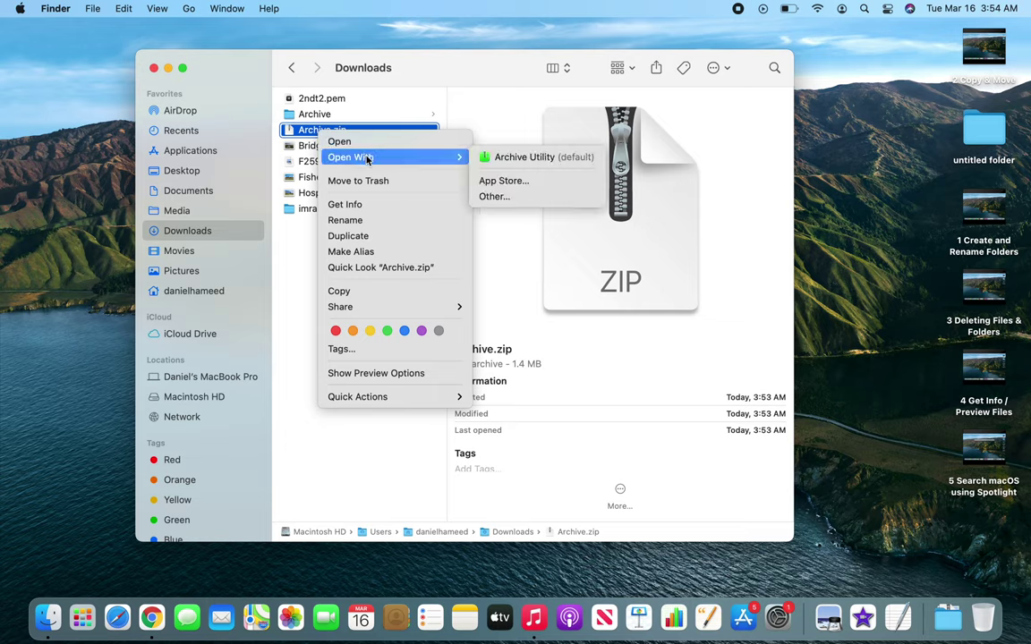
left_click(544, 159)
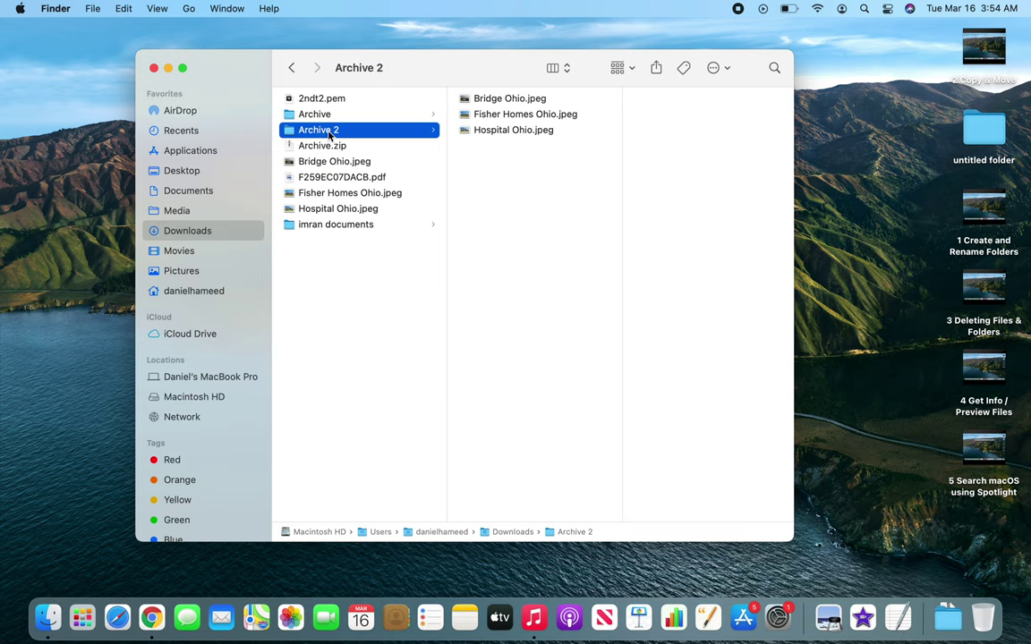
Move the Archive 2 folder to the Trash from its context menu
right_click(330, 135)
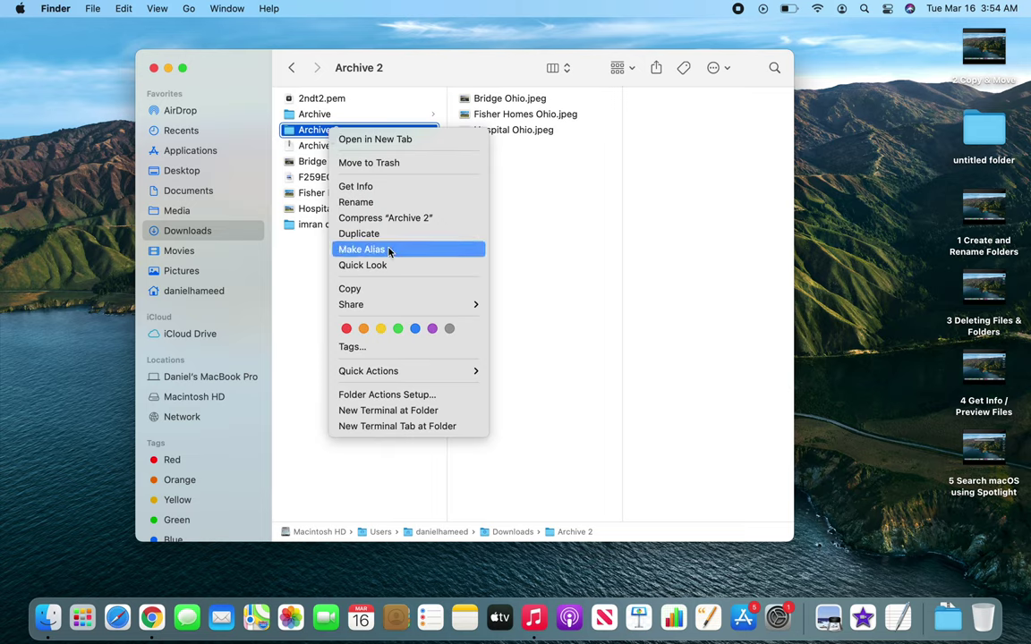
left_click(394, 163)
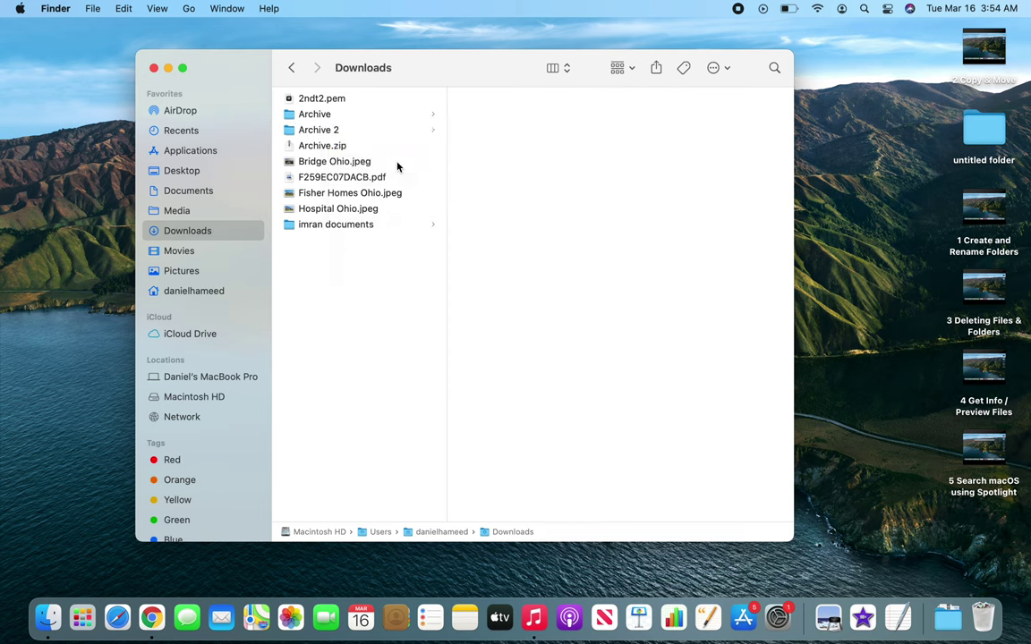
left_click(93, 9)
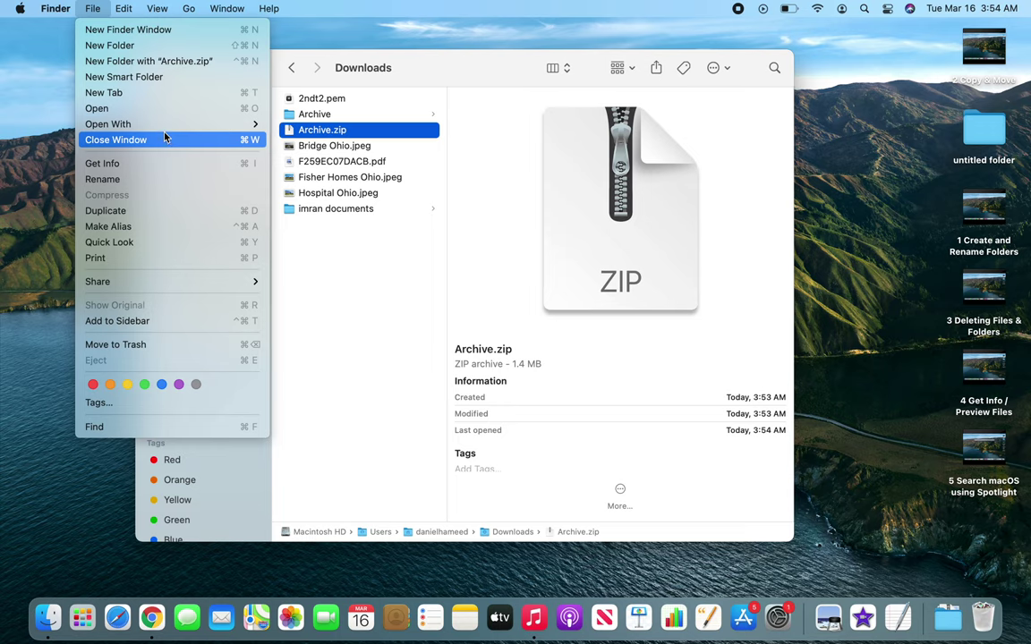
left_click(334, 269)
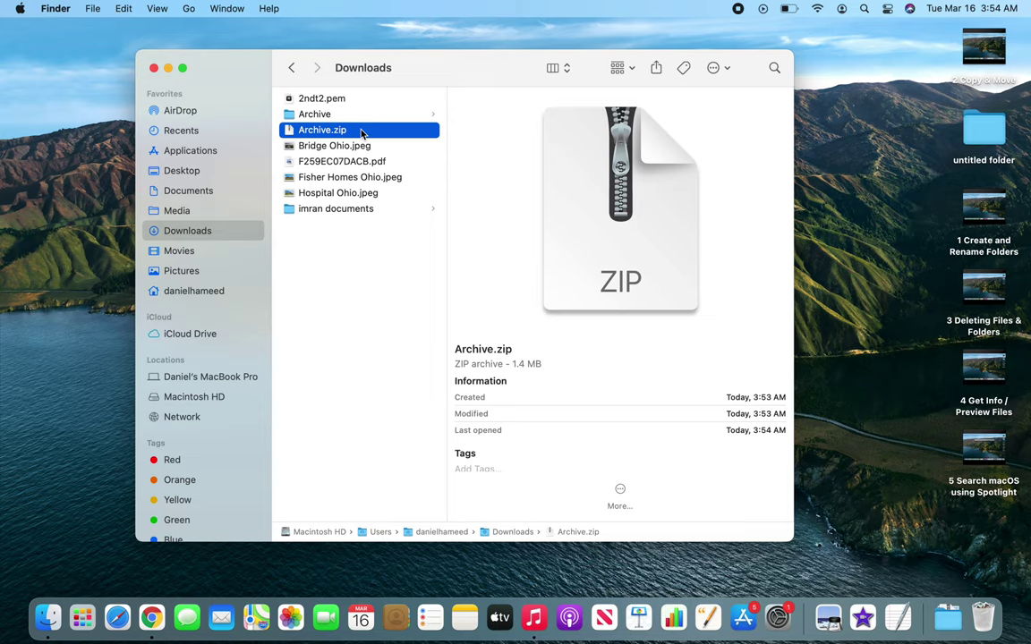
Unzip Archive.zip again via File > Open and return to the Downloads folder
left_click(94, 11)
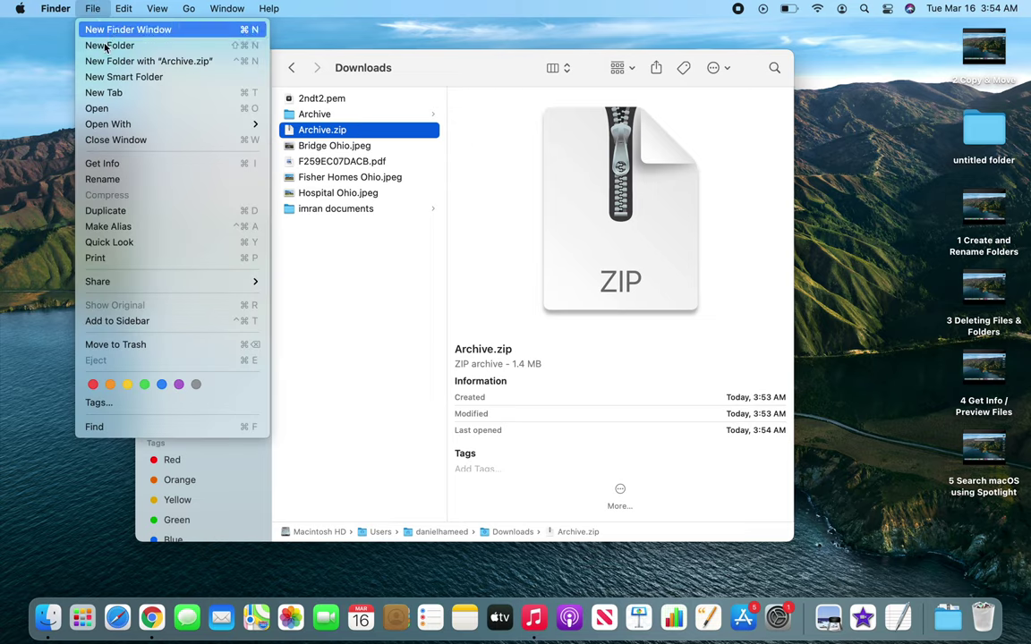
left_click(129, 108)
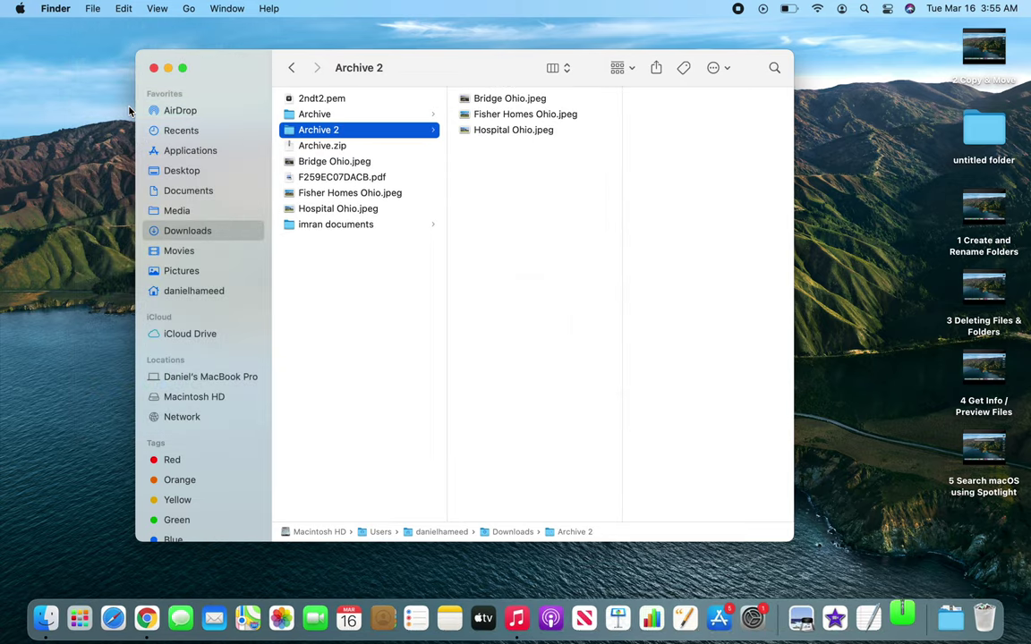
left_click(337, 154)
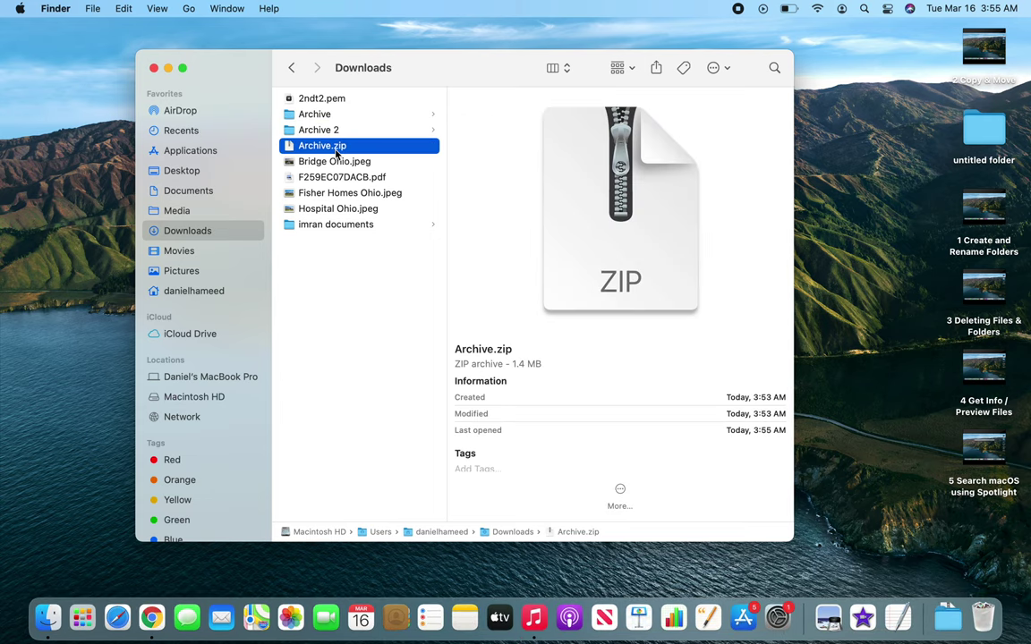
key("super+Up")
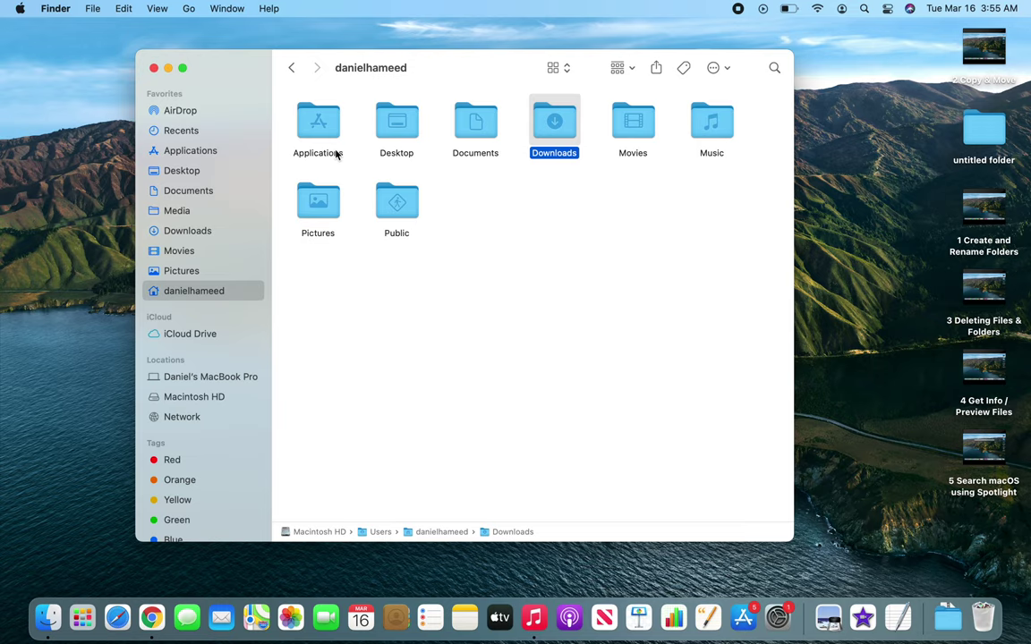
left_click(291, 67)
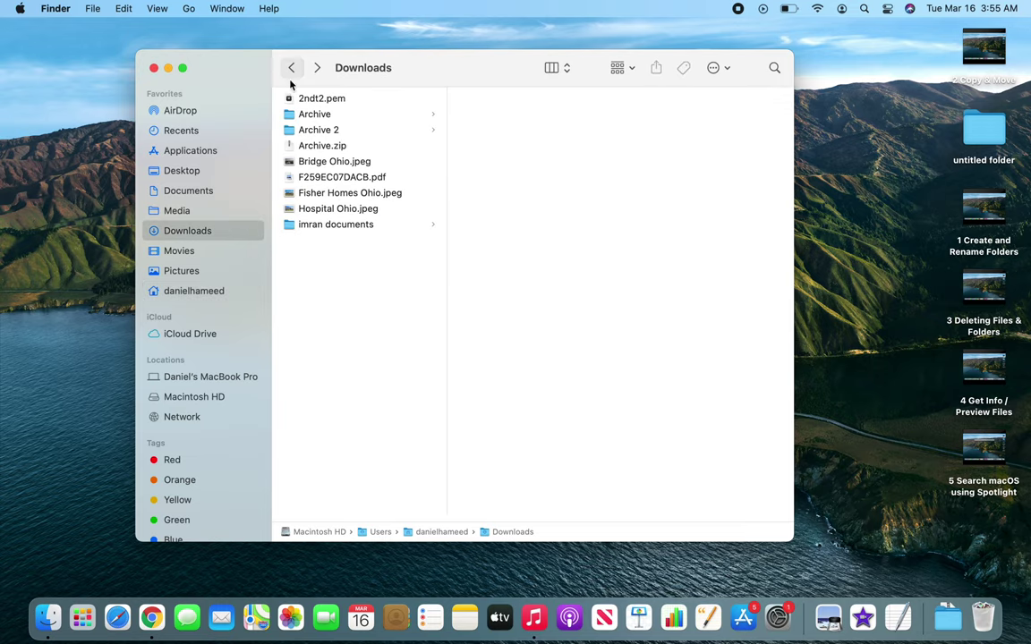
Trash Archive, Archive 2 and Archive.zip together, then close the Downloads window
left_click(324, 148)
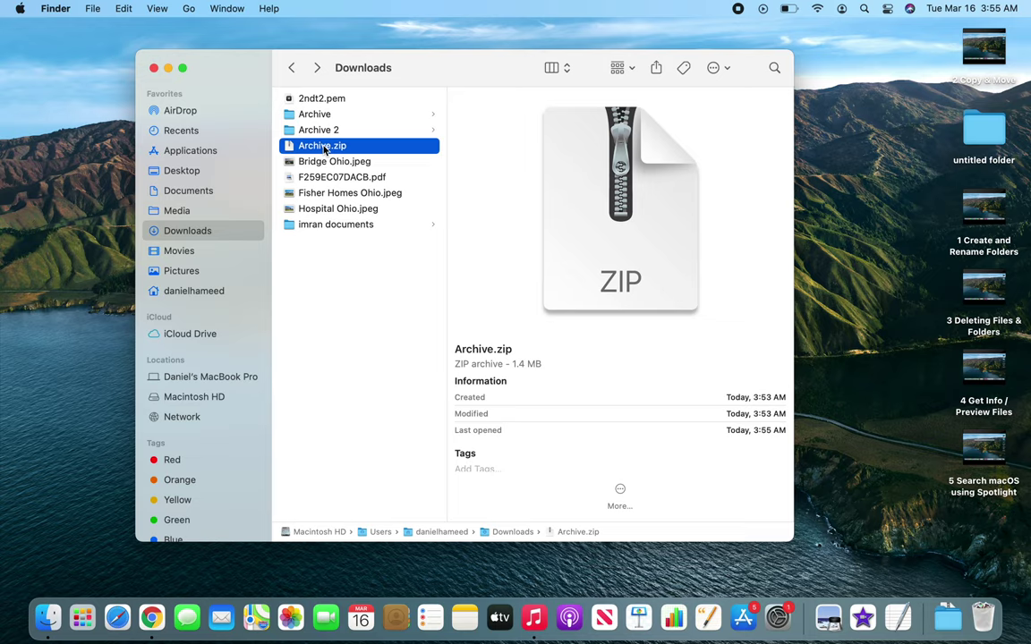
left_click(324, 116, "shift")
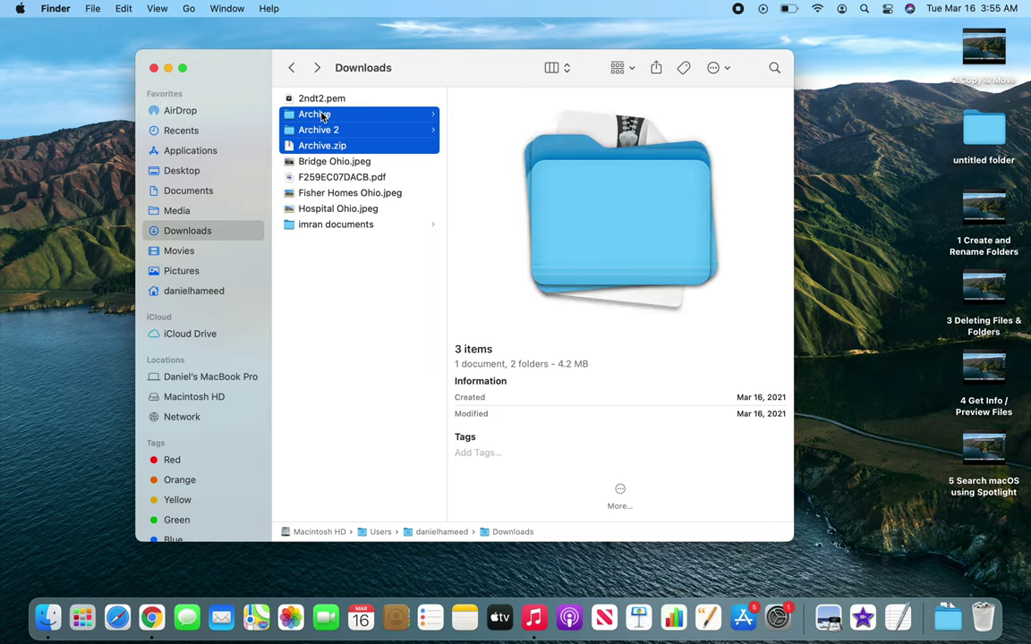
right_click(324, 116)
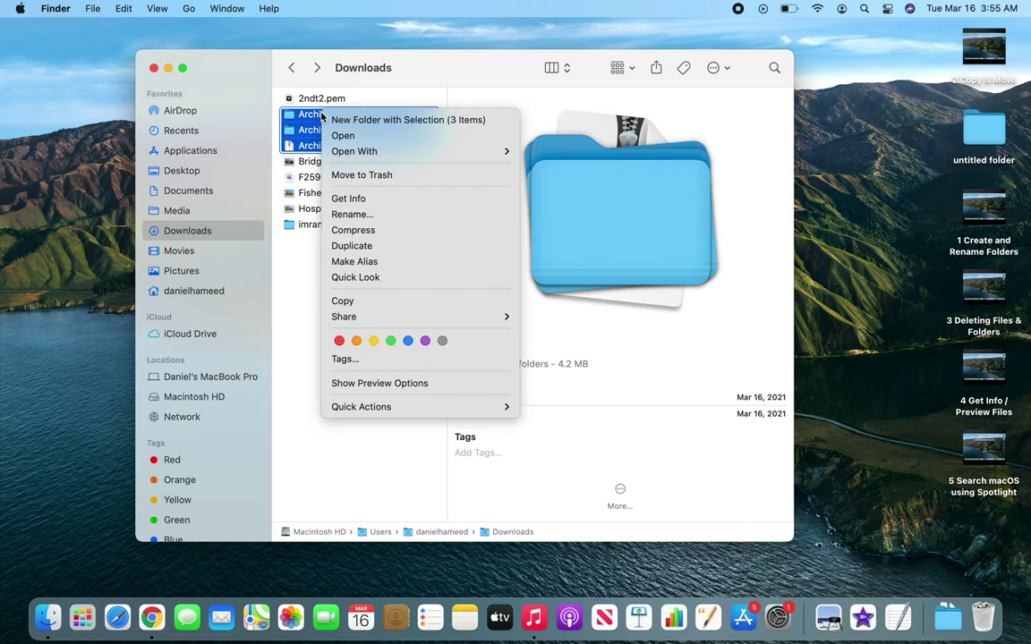
left_click(393, 177)
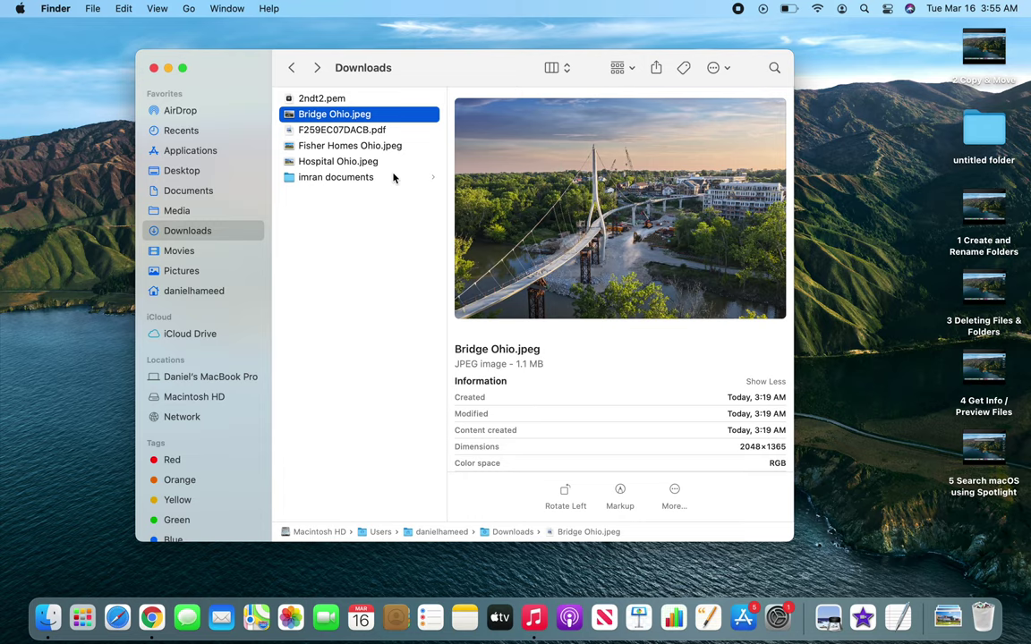
left_click(154, 69)
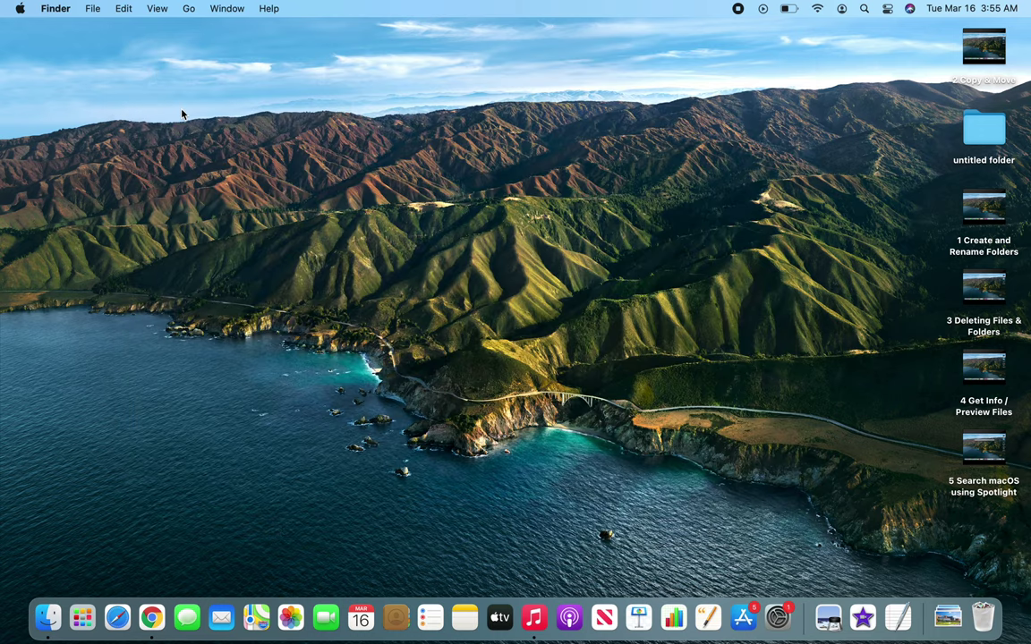